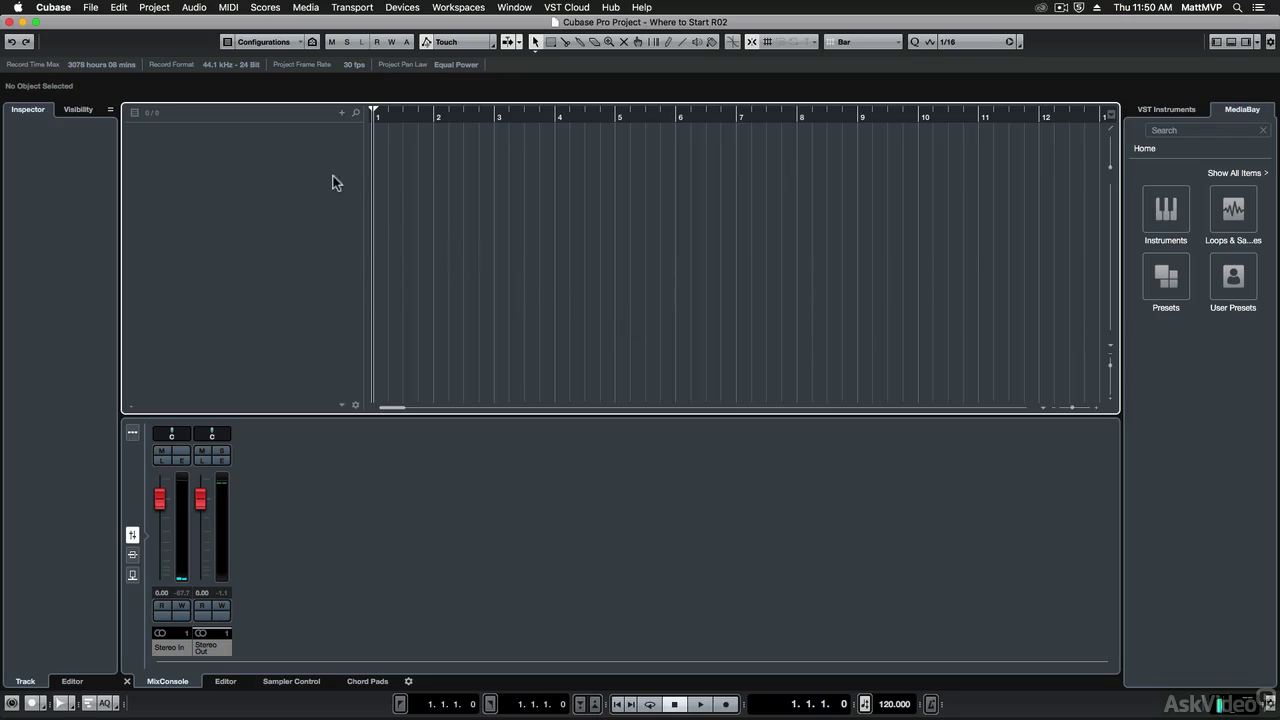
Step: Add an instrument track with the YAMAHA S90ES Piano preset, filtered by Piano > Acoustic
right_click(308, 165)
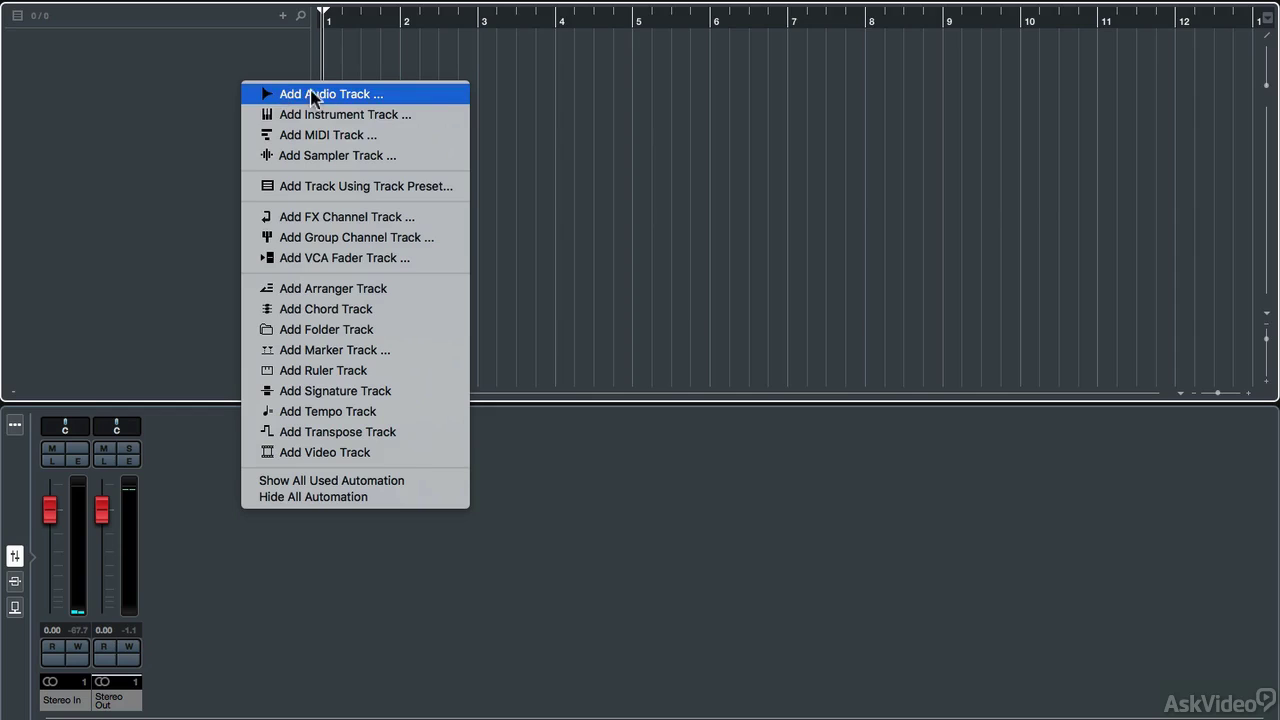
click(324, 114)
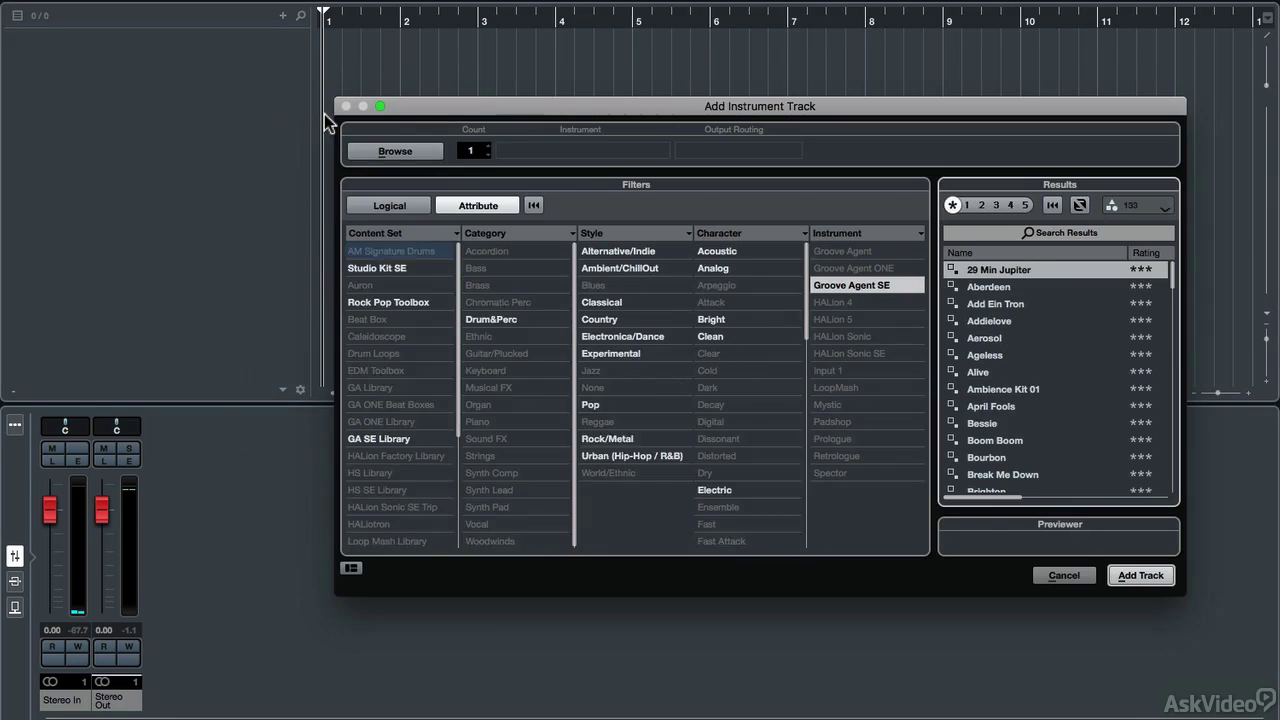
click(398, 152)
click(403, 153)
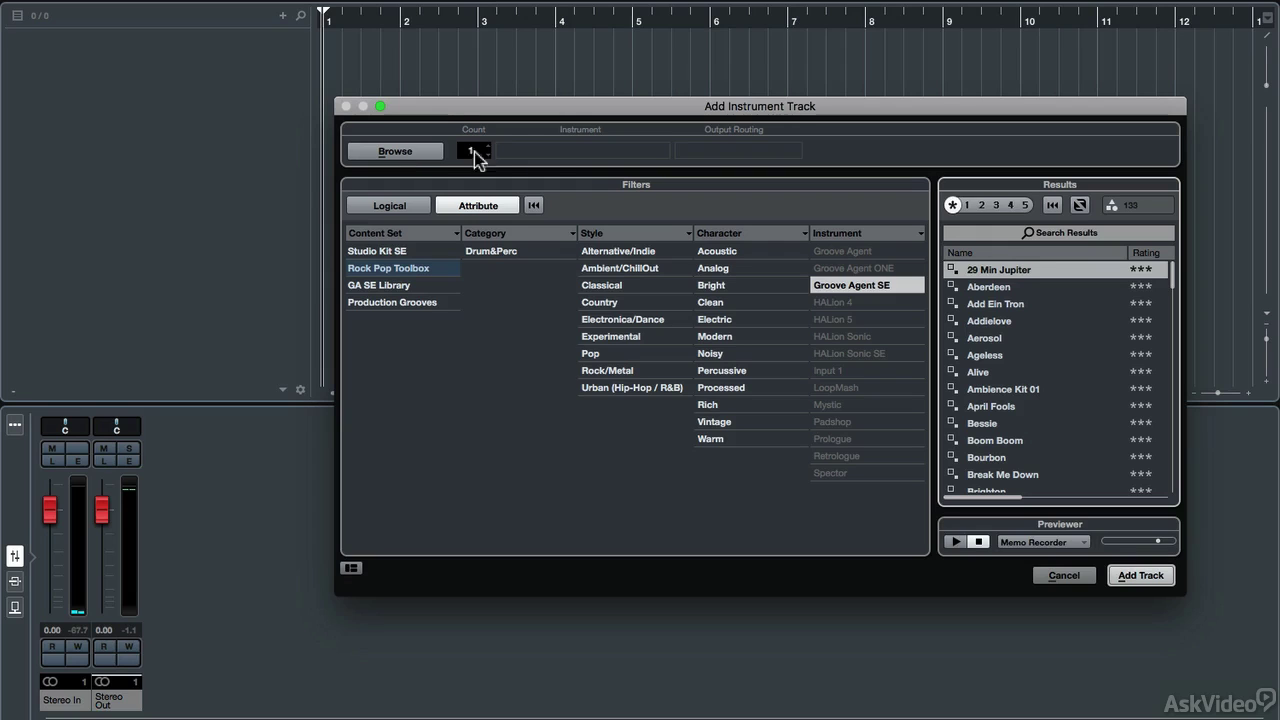
click(533, 205)
click(534, 206)
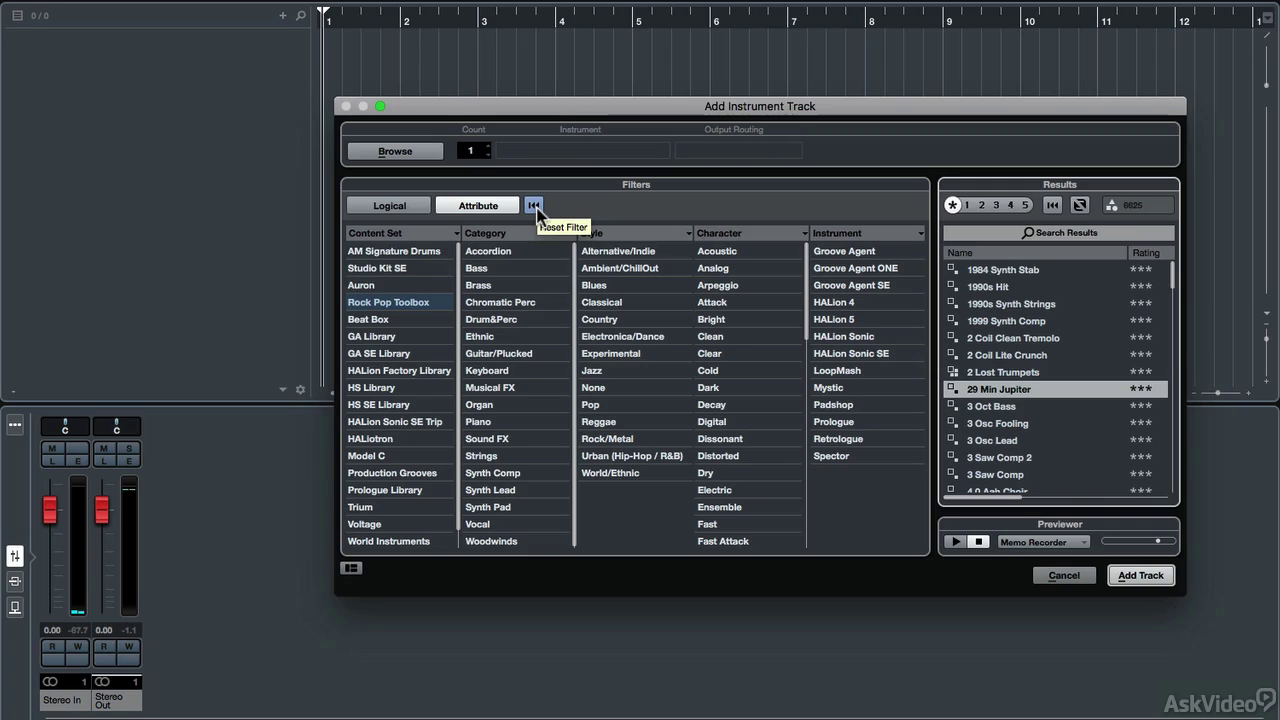
click(499, 423)
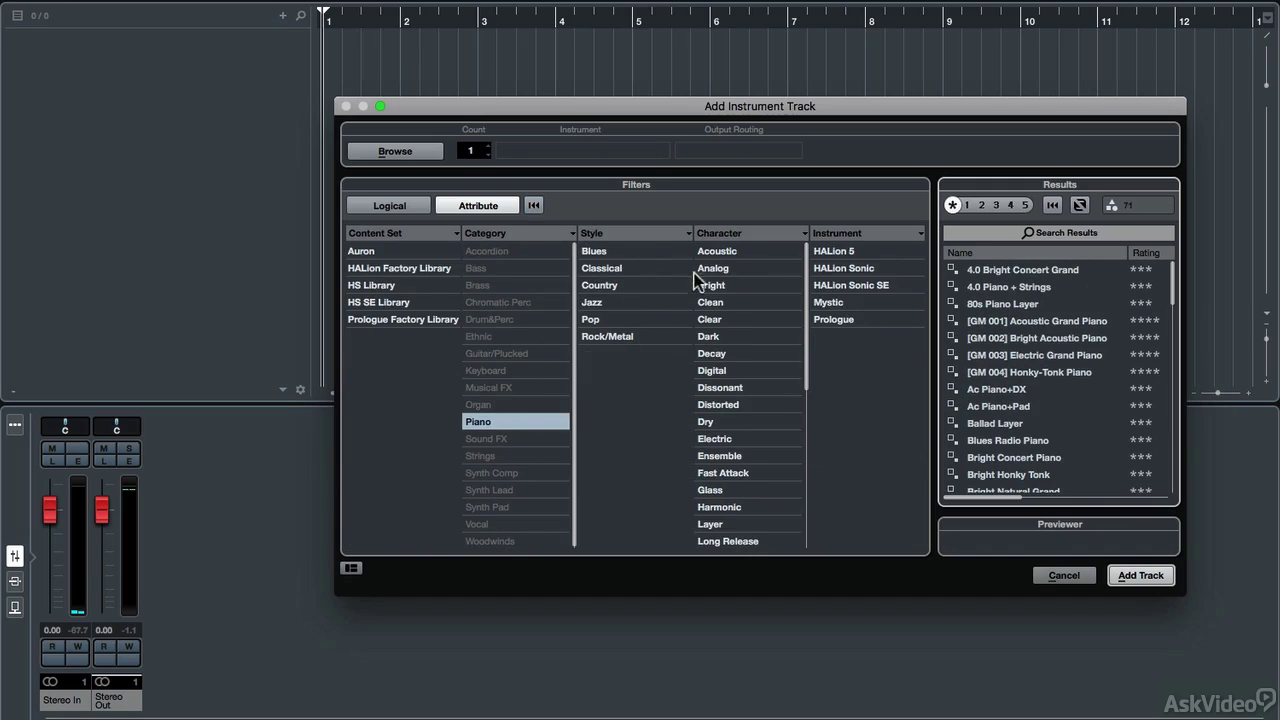
click(724, 254)
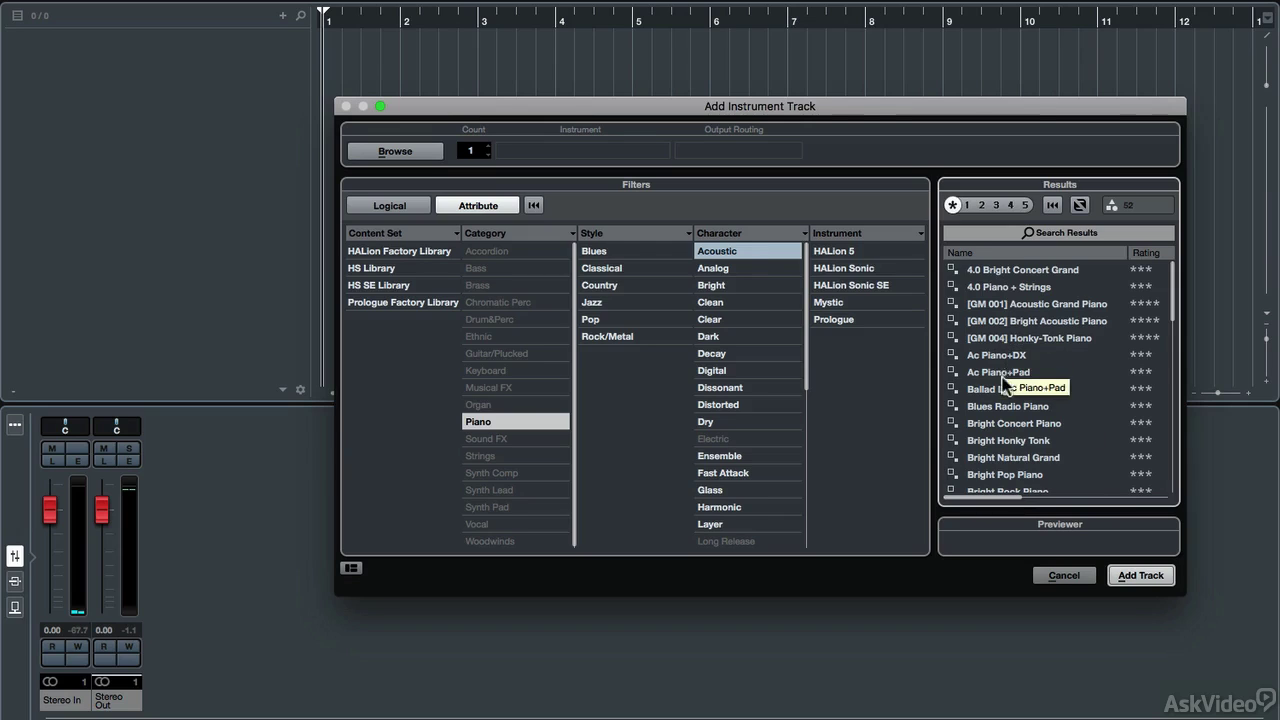
scroll(1010, 385, down, 10)
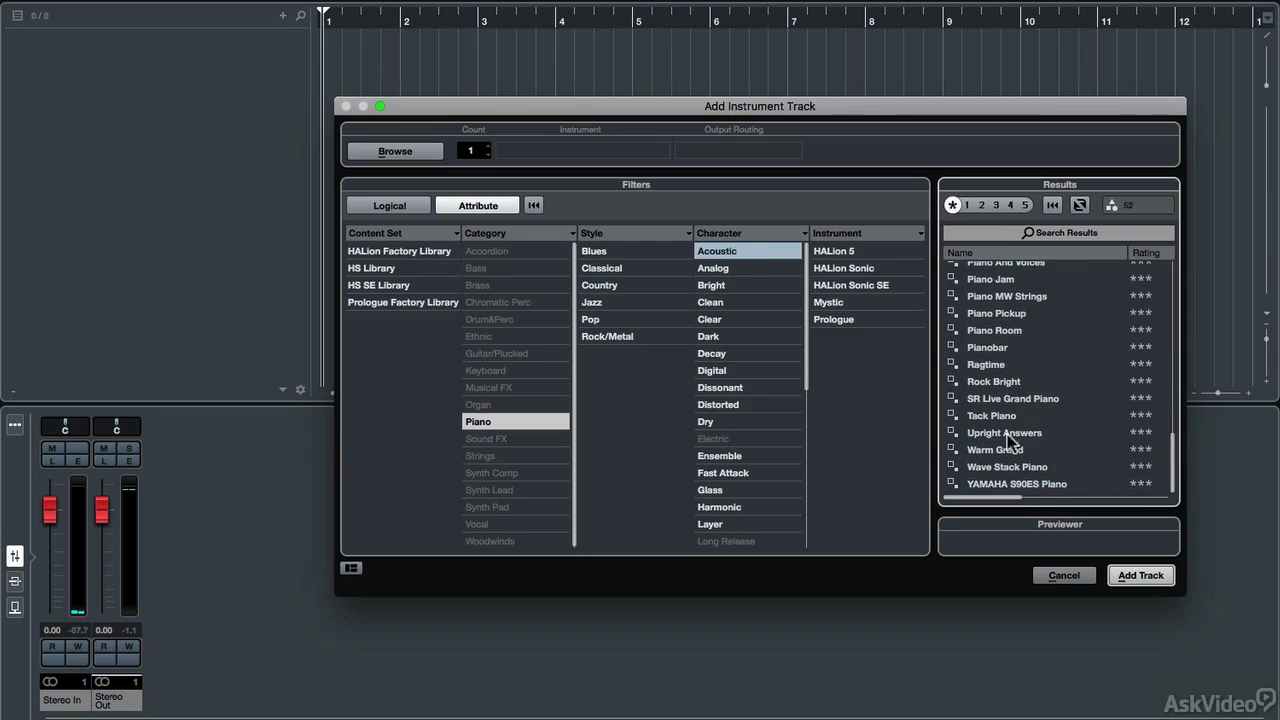
click(998, 485)
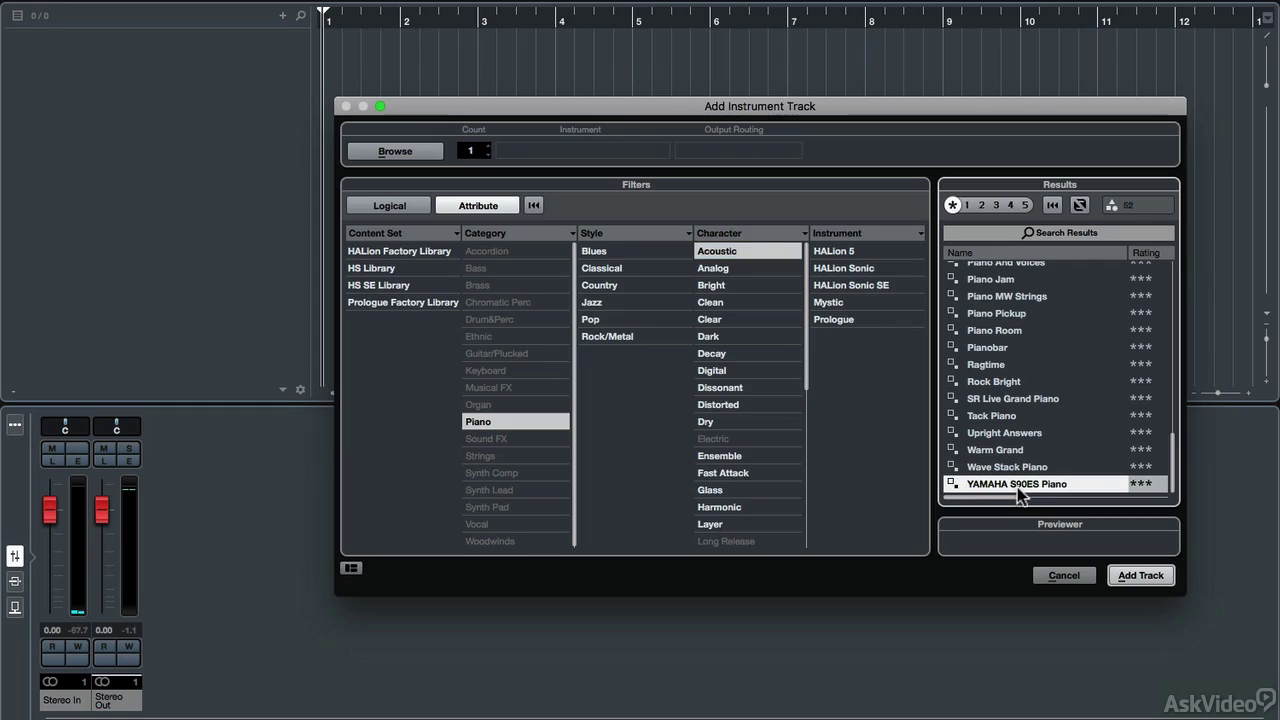
click(1140, 576)
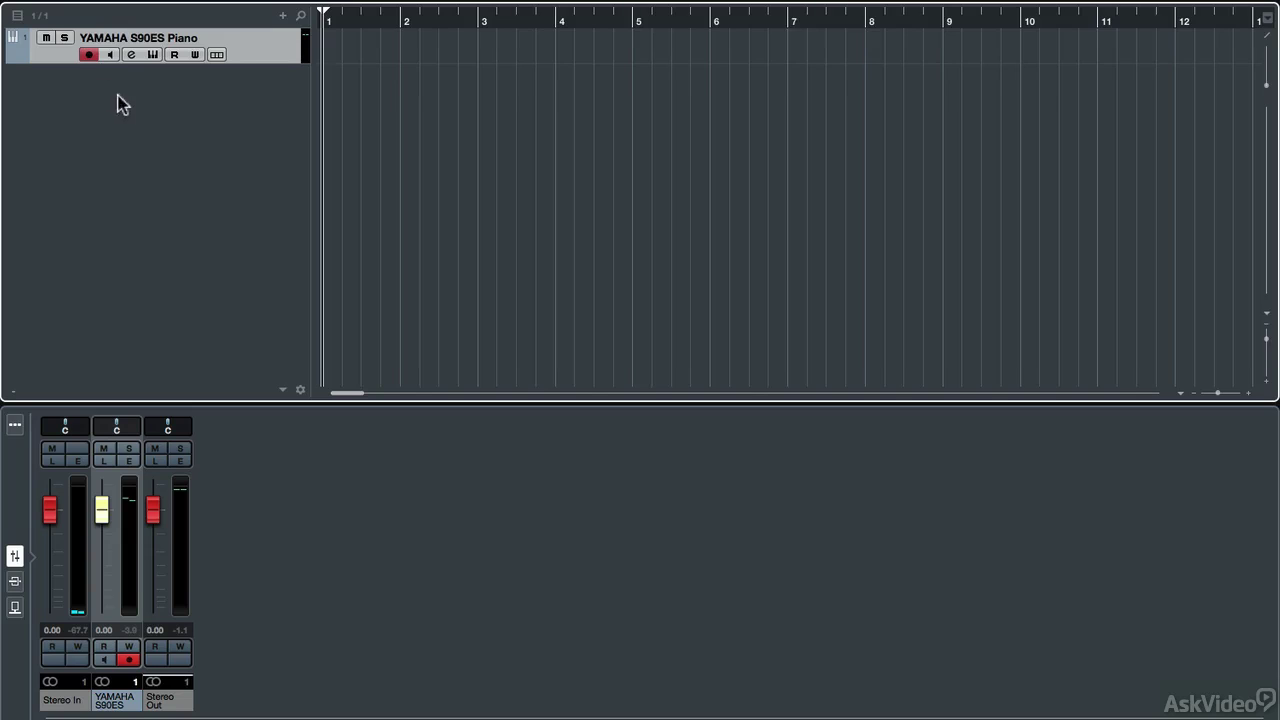
Step: Add an instrument track with Ambience Kit 01 (Drum&Perc, Ambient/ChillOut, Groove Agent SE)
right_click(136, 126)
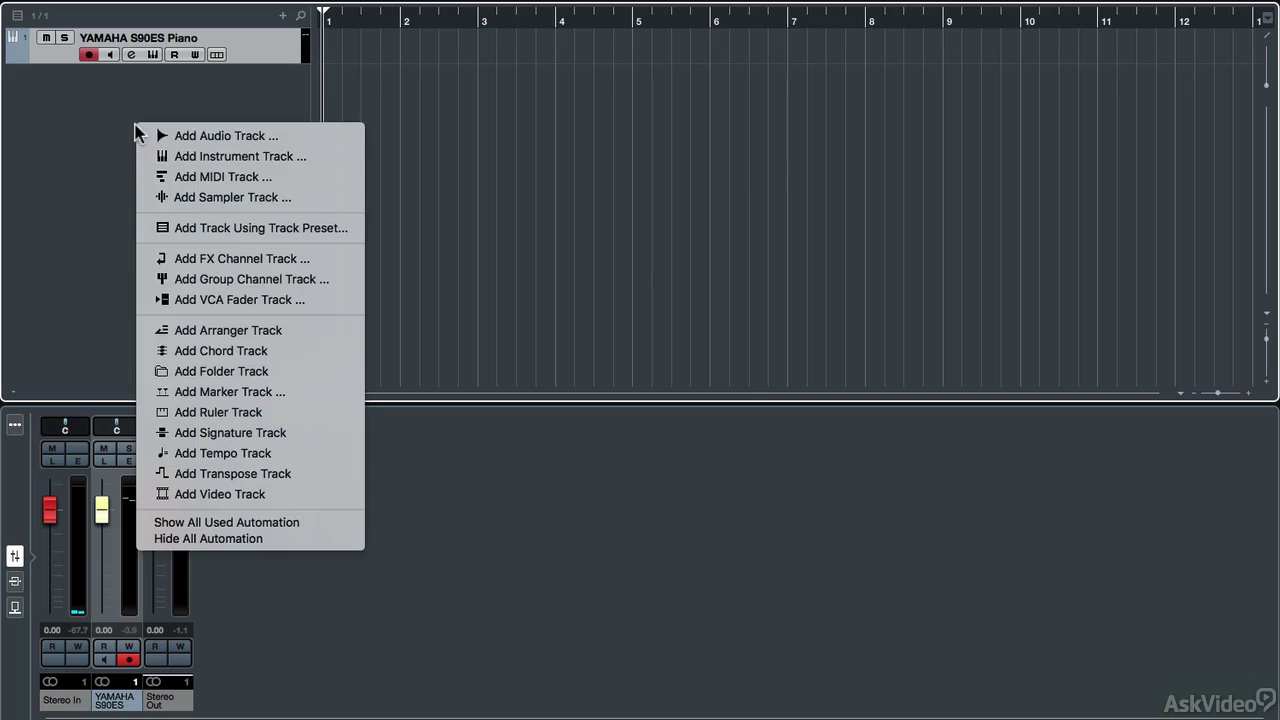
click(174, 156)
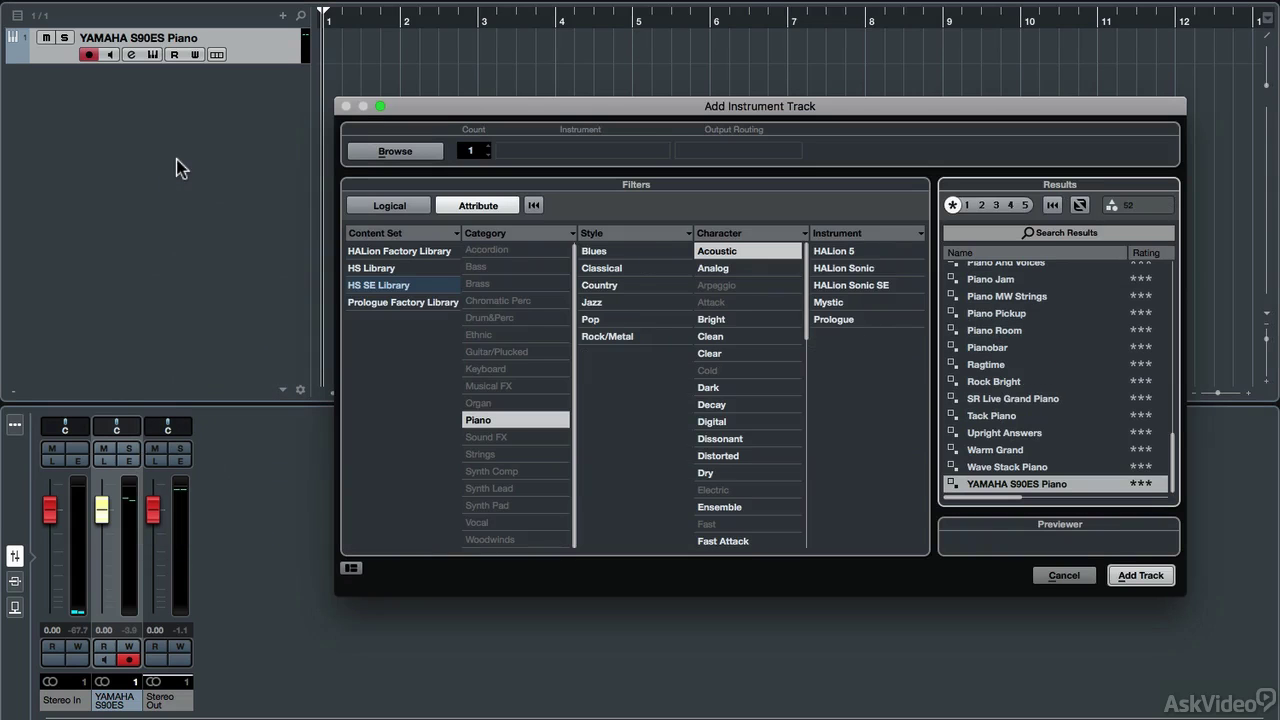
click(538, 208)
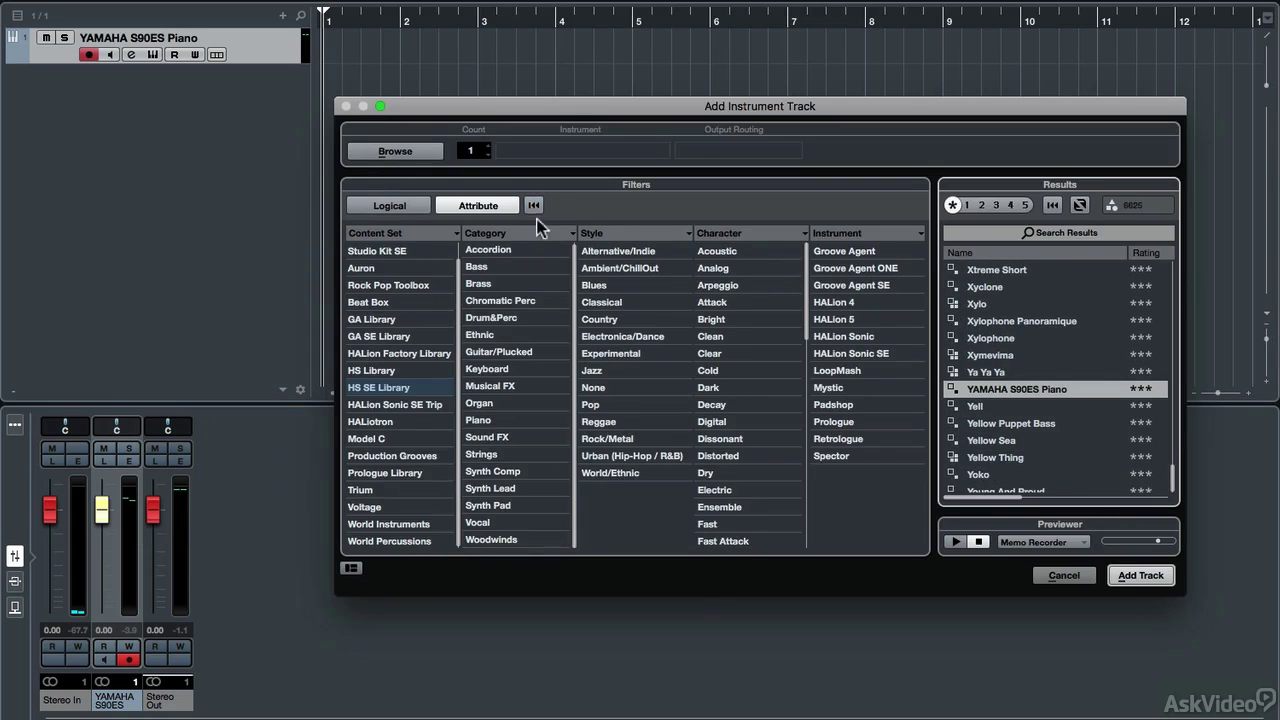
click(485, 318)
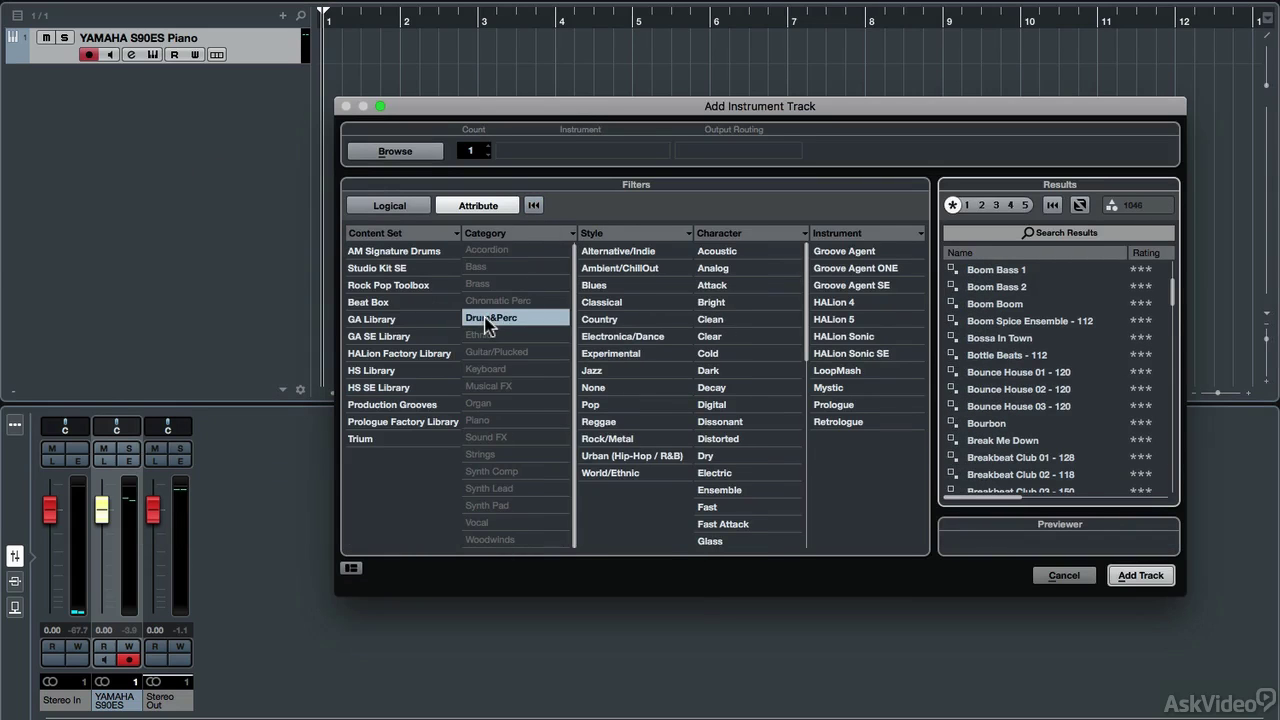
click(621, 268)
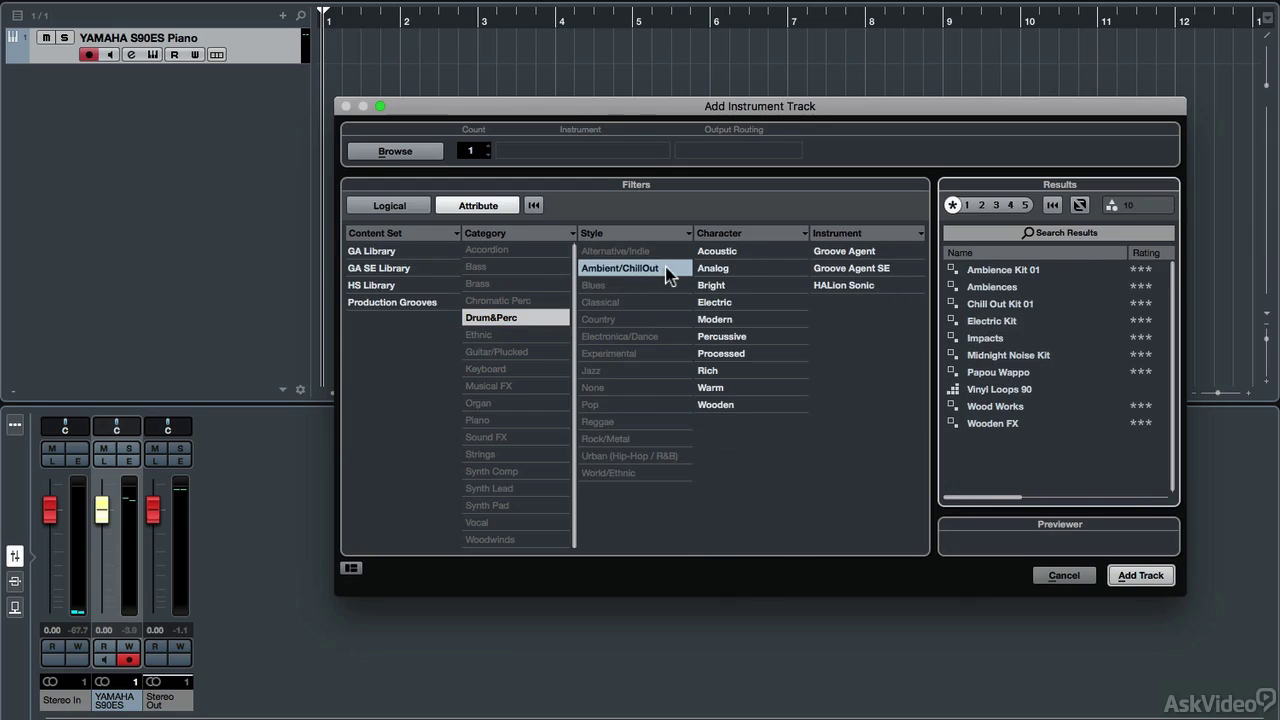
click(836, 270)
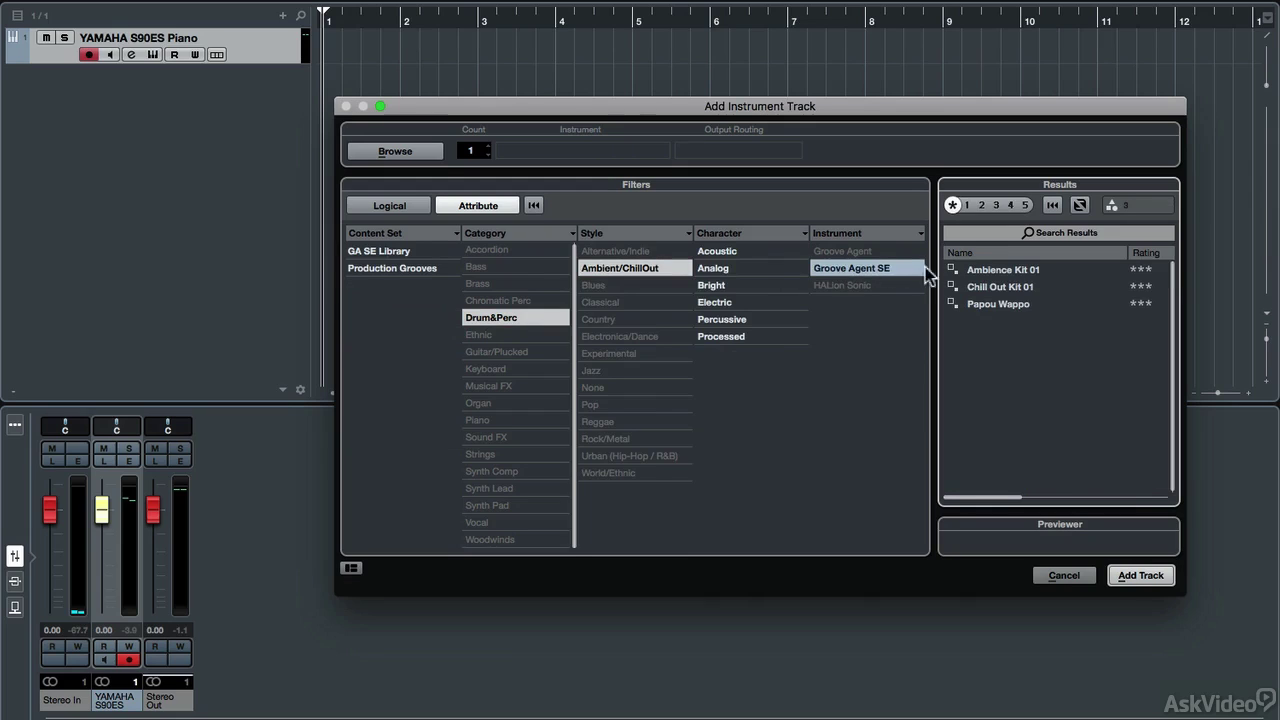
click(975, 271)
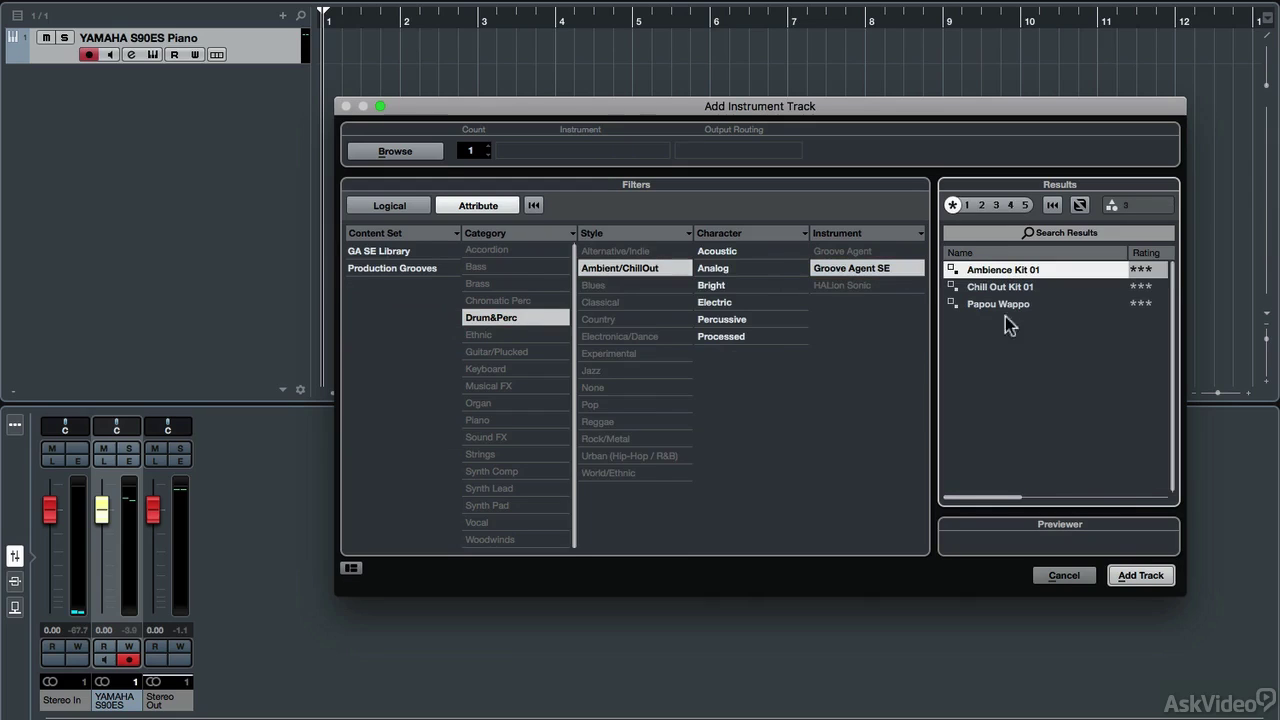
click(1135, 578)
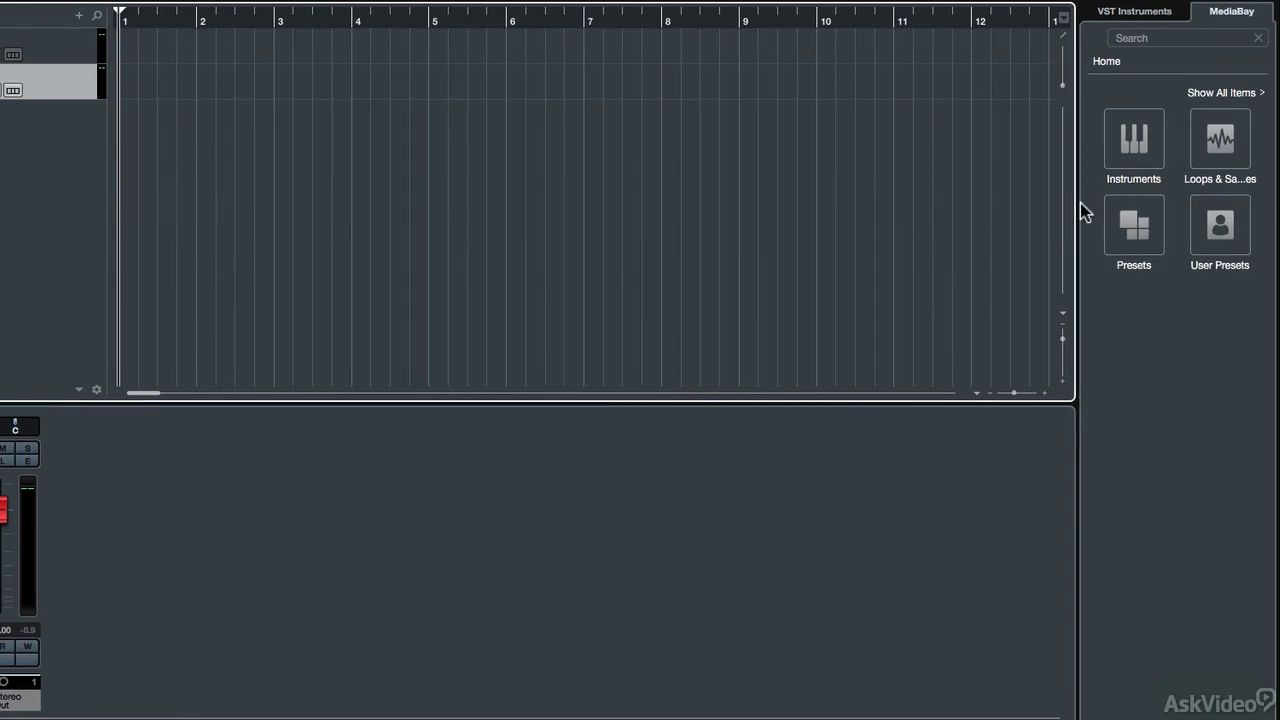
Step: Widen the MediaBay, open Loops & Samples > Drum Loops and clear its filters
drag(1076, 212, 944, 224)
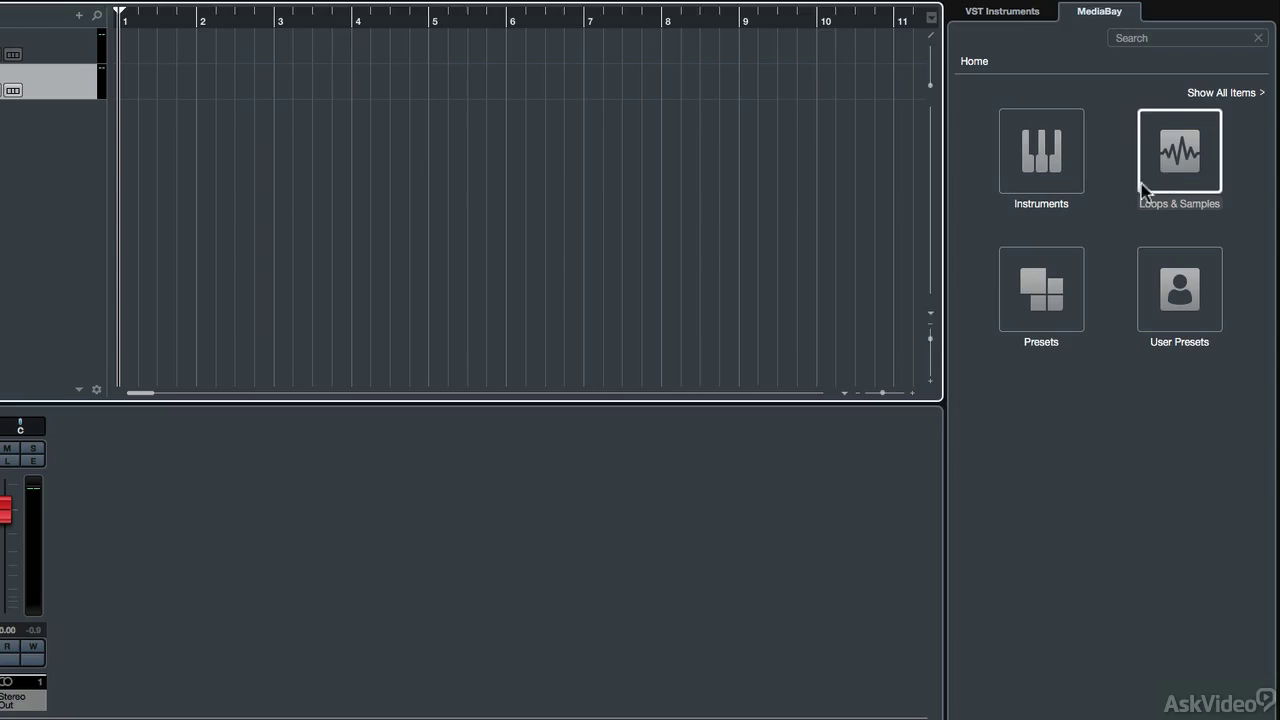
click(1172, 180)
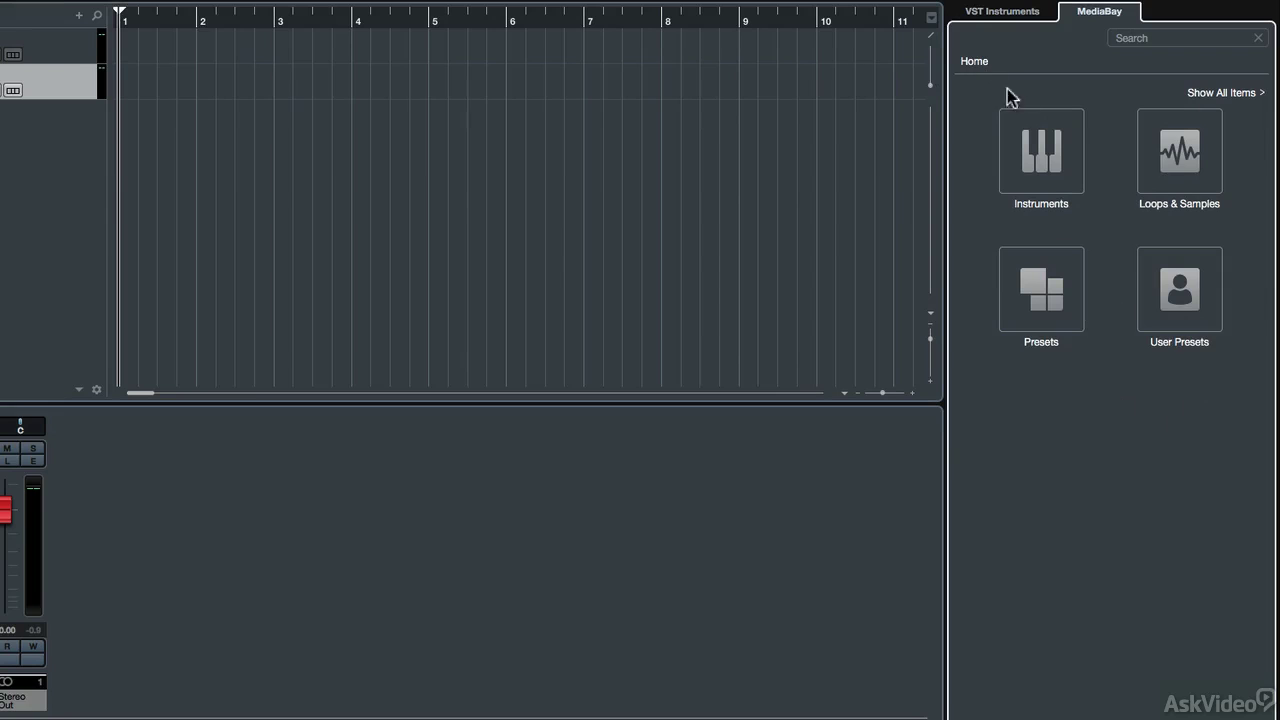
click(1160, 157)
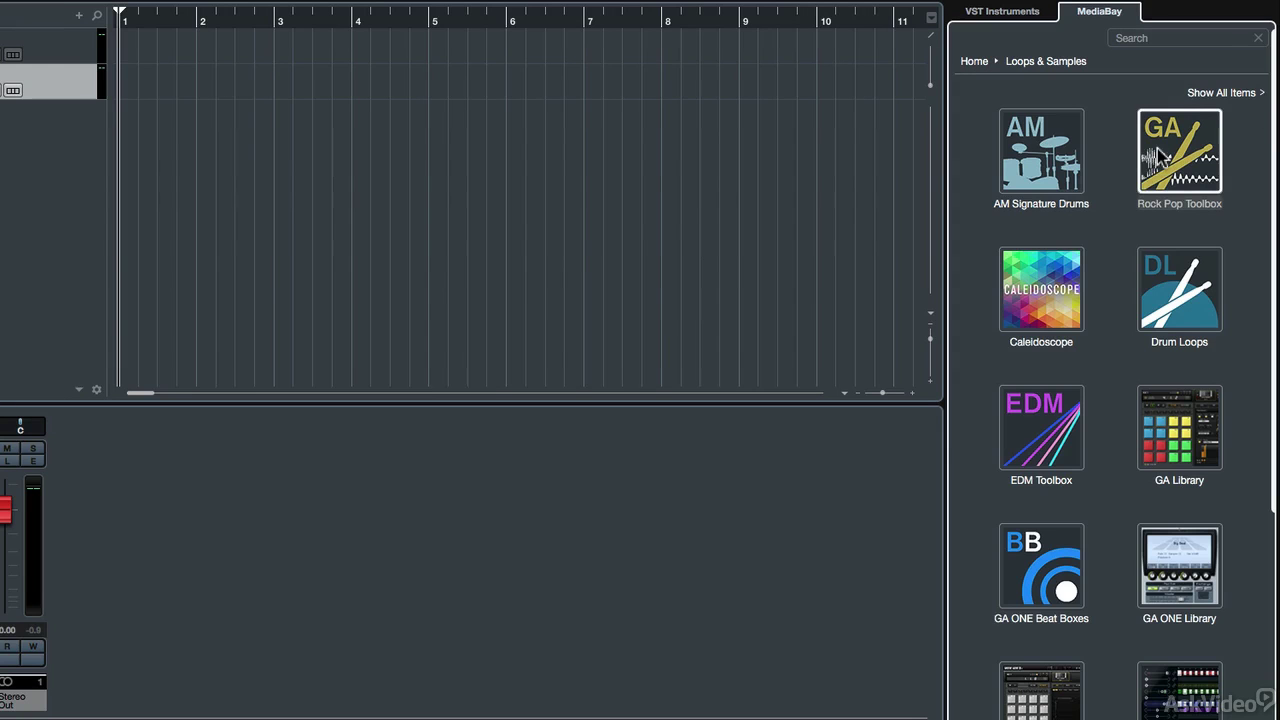
click(1170, 275)
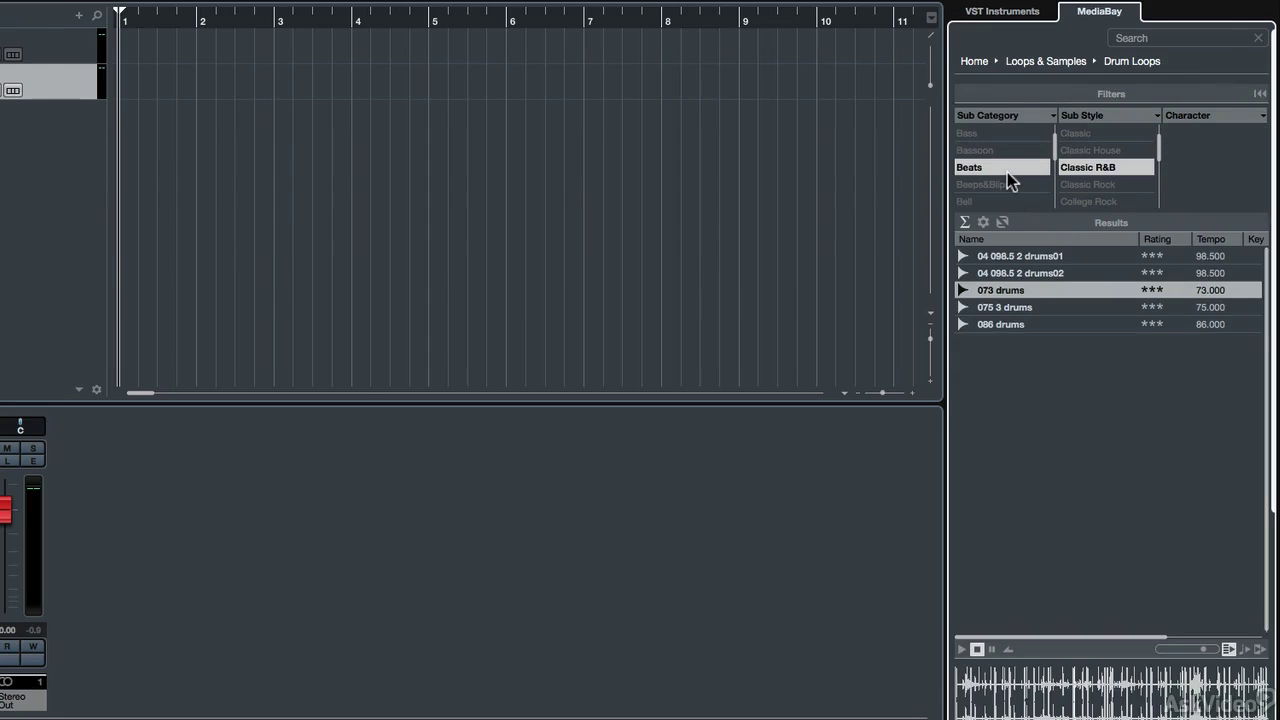
click(1259, 94)
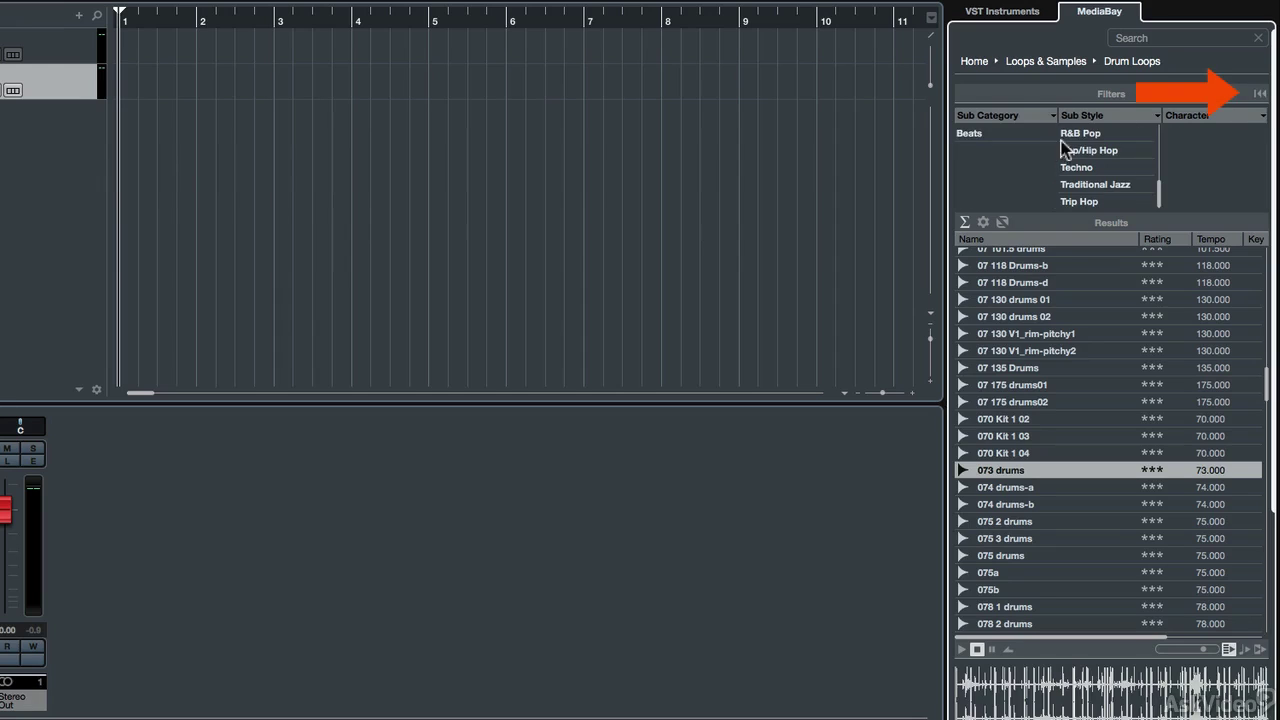
Step: Audition the 073 drums loop under Beats > Classic R&B and drag it to bar 1
click(1027, 140)
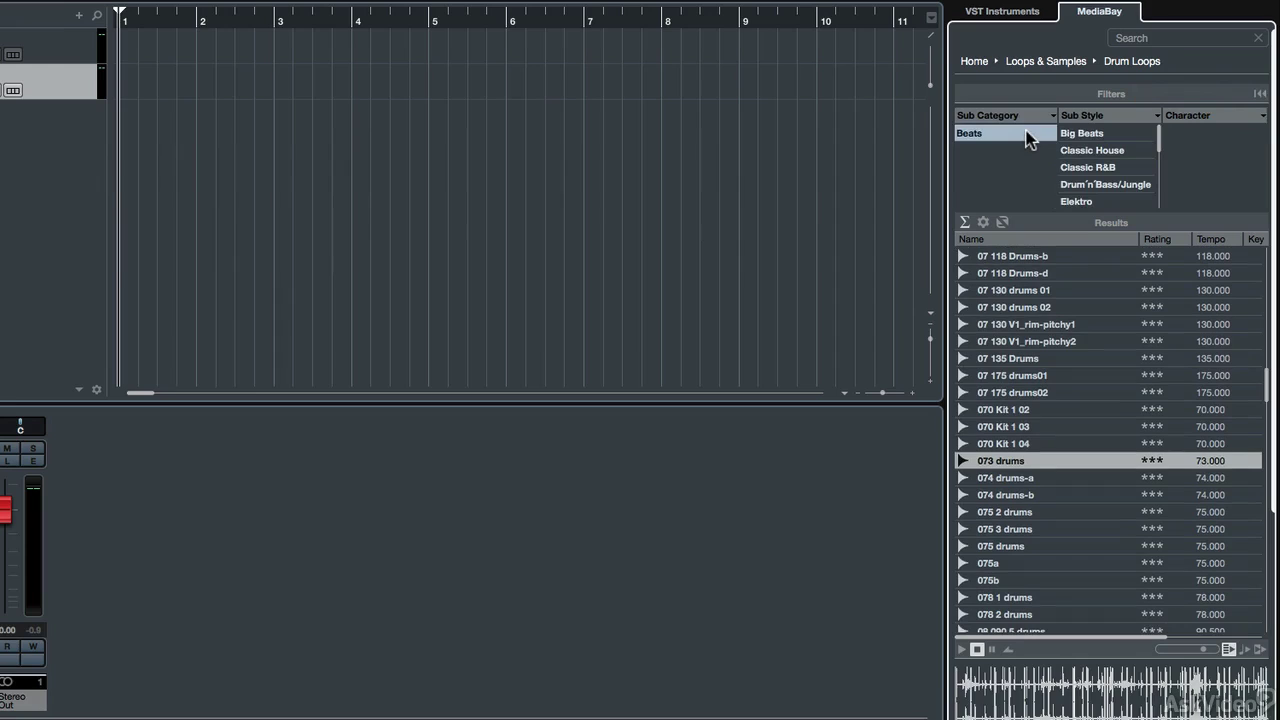
click(1084, 167)
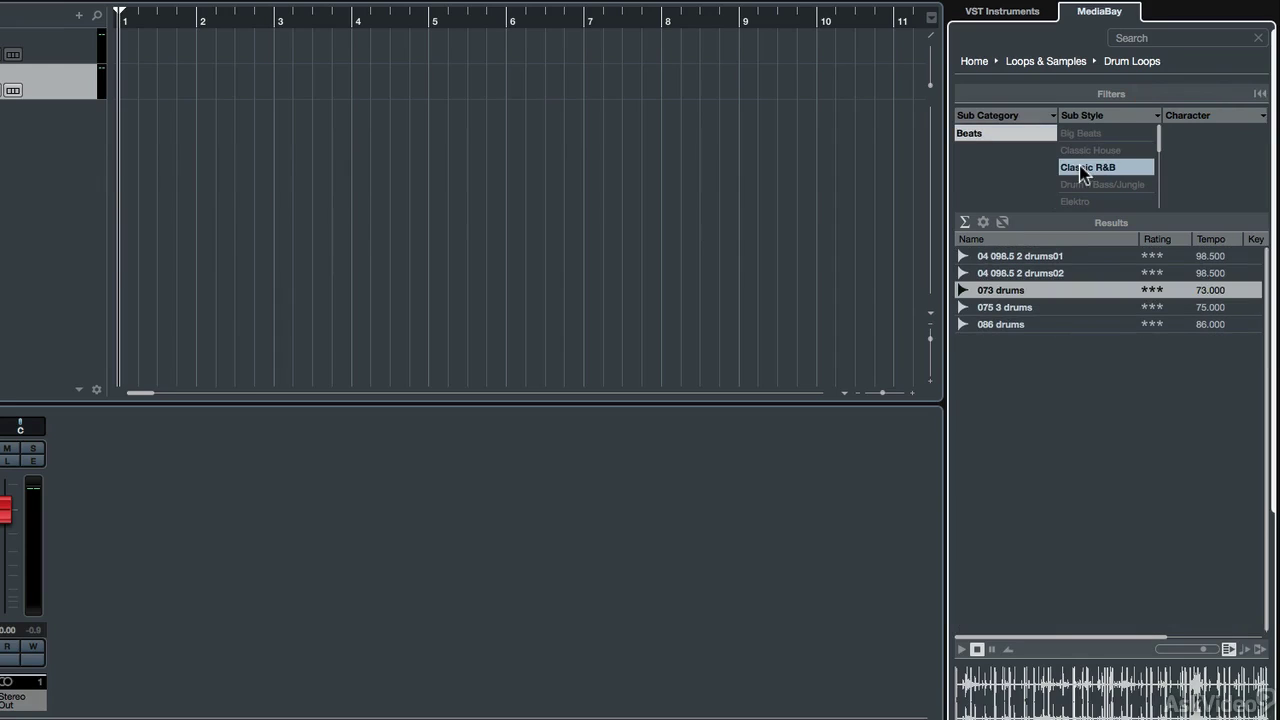
click(987, 297)
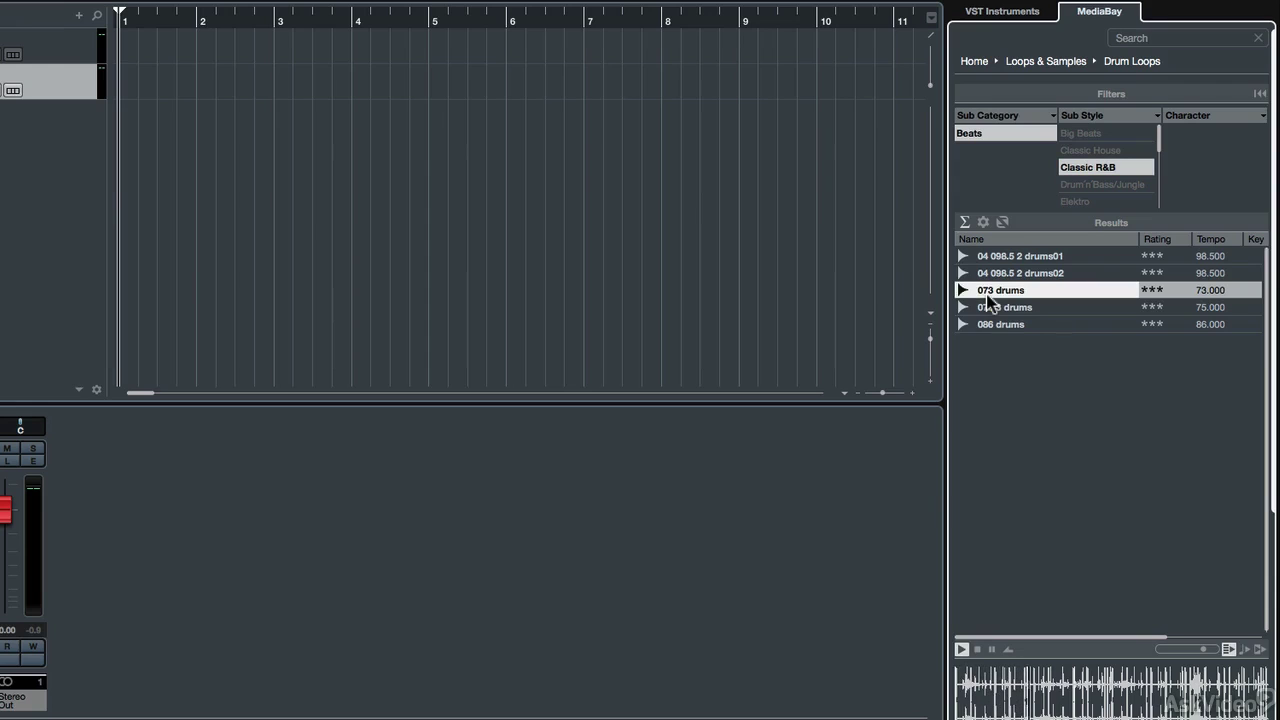
click(977, 648)
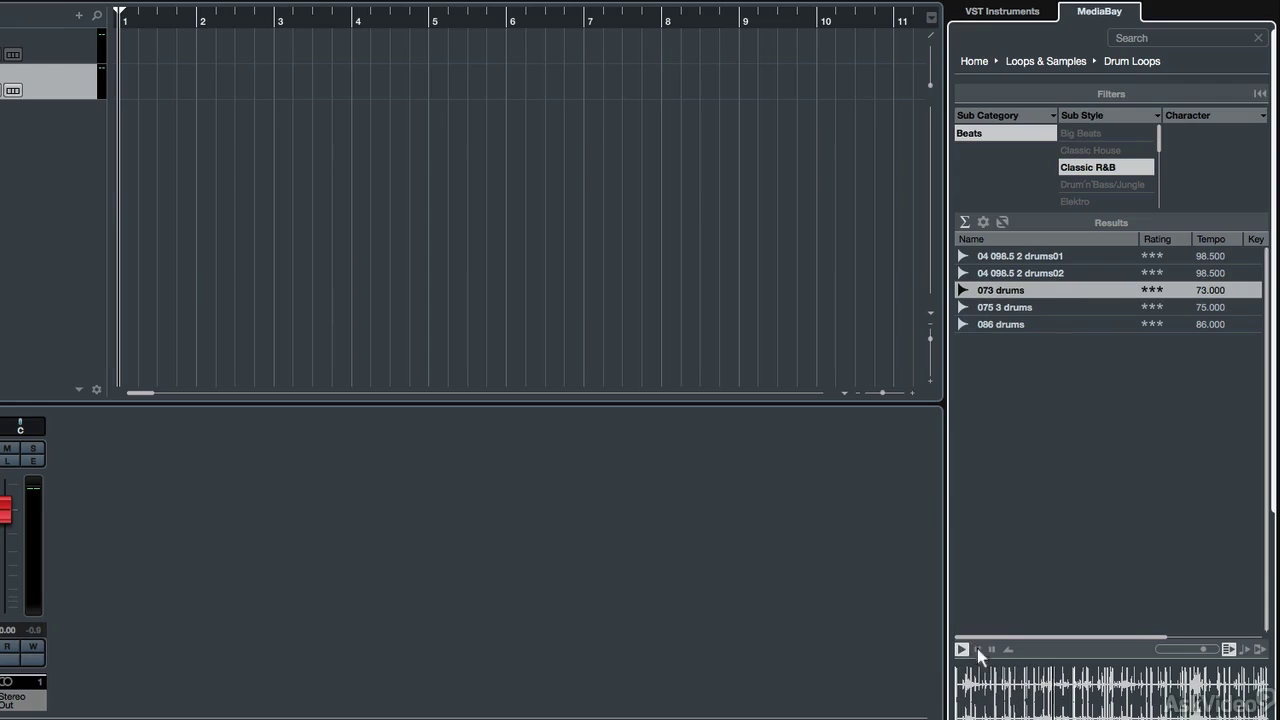
drag(983, 296, 141, 126)
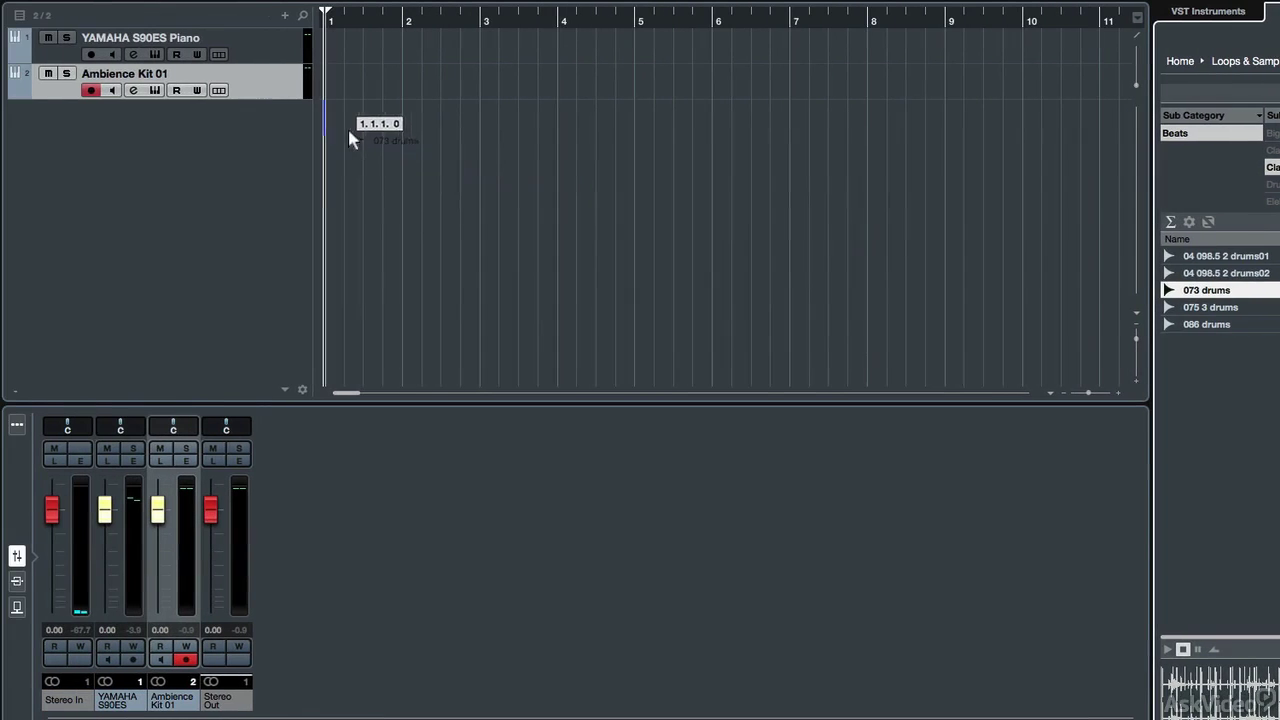
drag(349, 131, 329, 126)
Step: Drop the 073 drums loop at bar 1 on a new audio track and play it back
drag(328, 124, 327, 124)
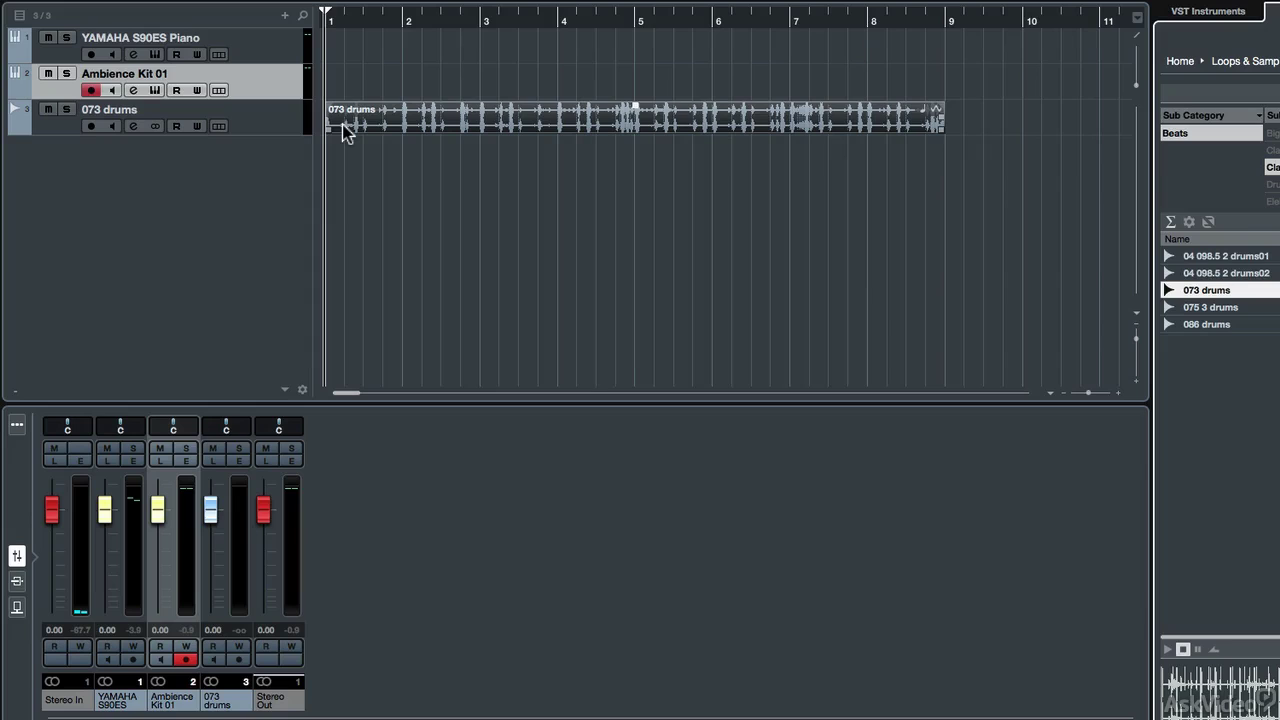
key(space)
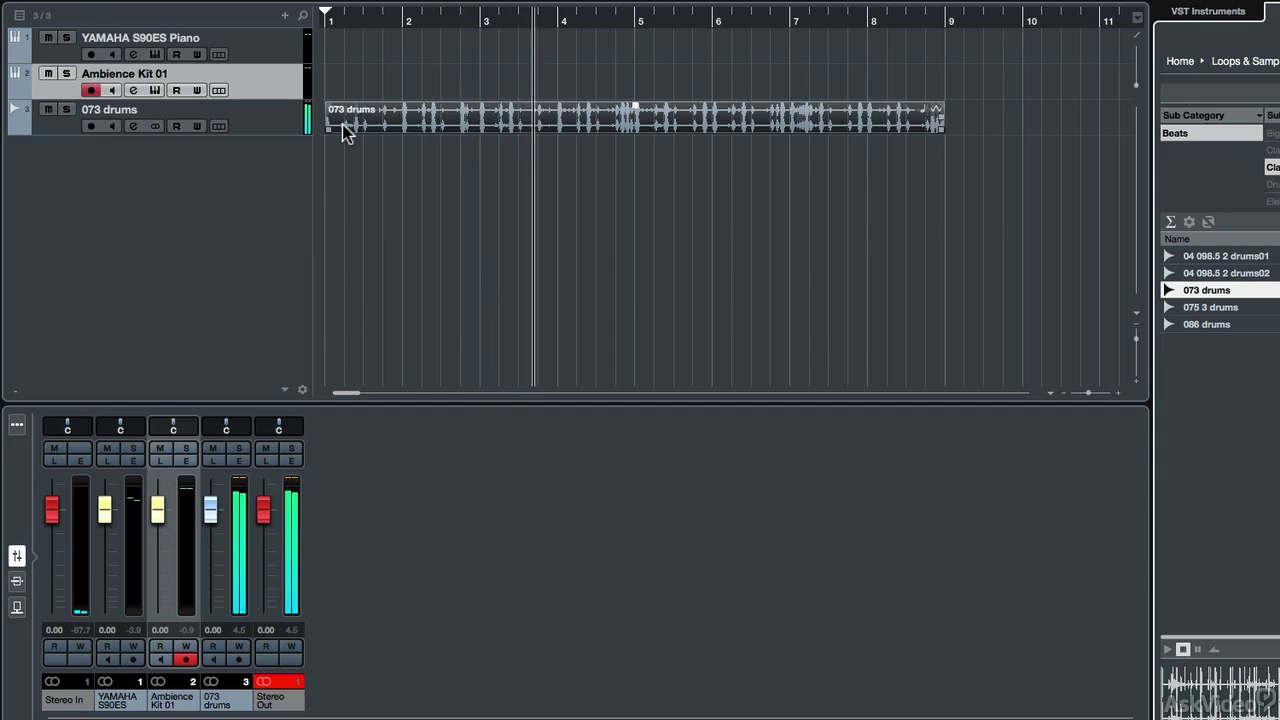
key(space)
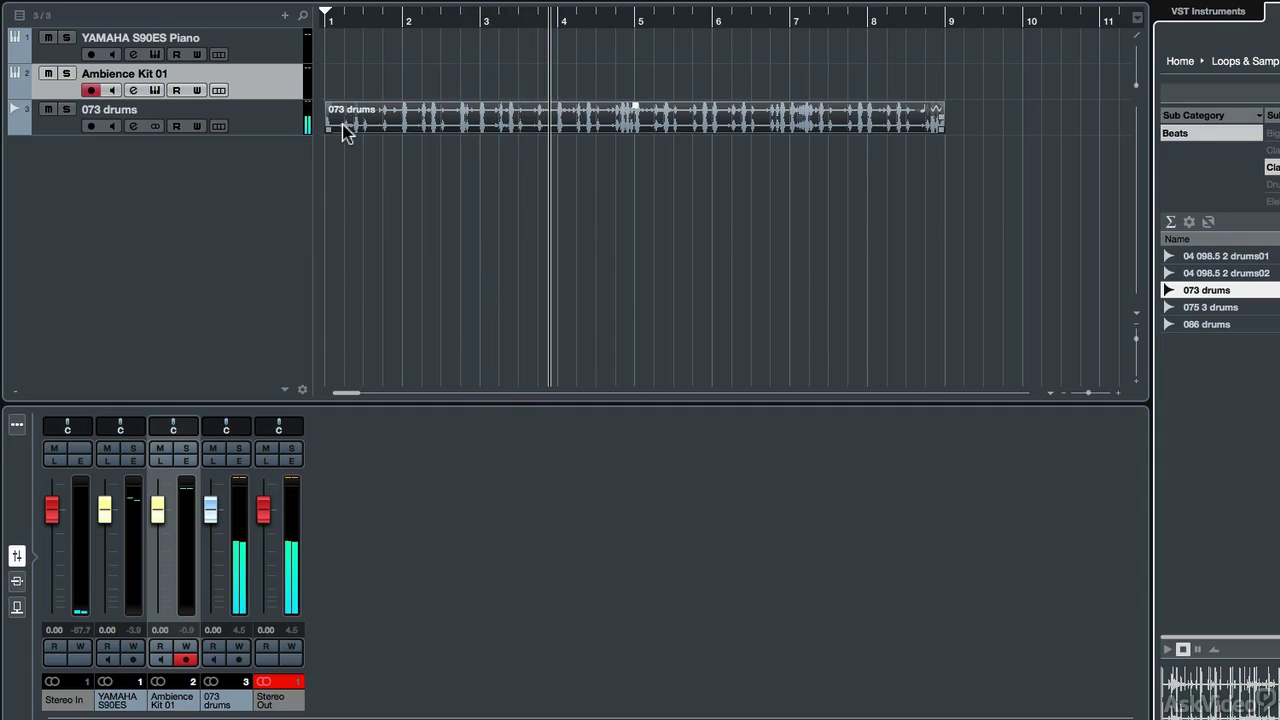